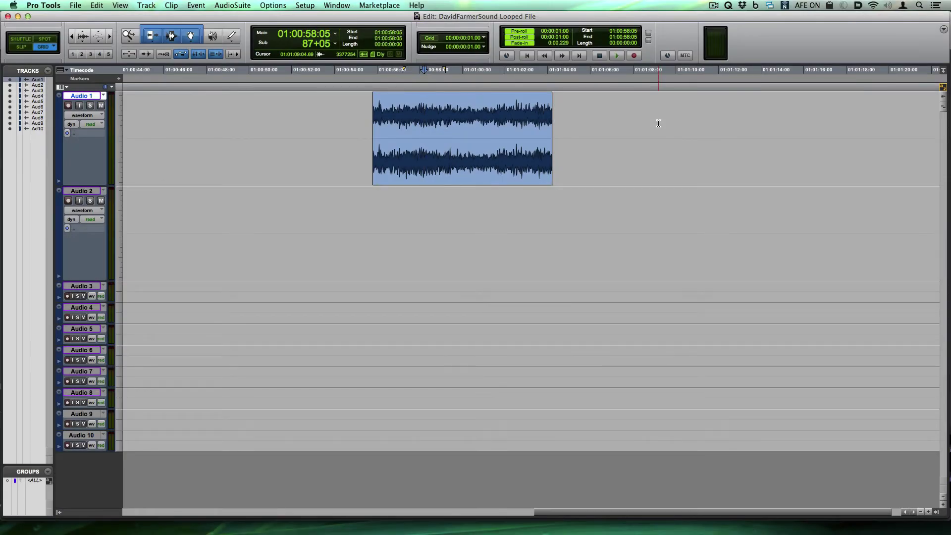
With the Grabber, duplicate the rumble clip on Audio 1 right after itself
{"action": "left_click", "coordinate": [569, 140]}
{"action": "left_click", "coordinate": [510, 162]}
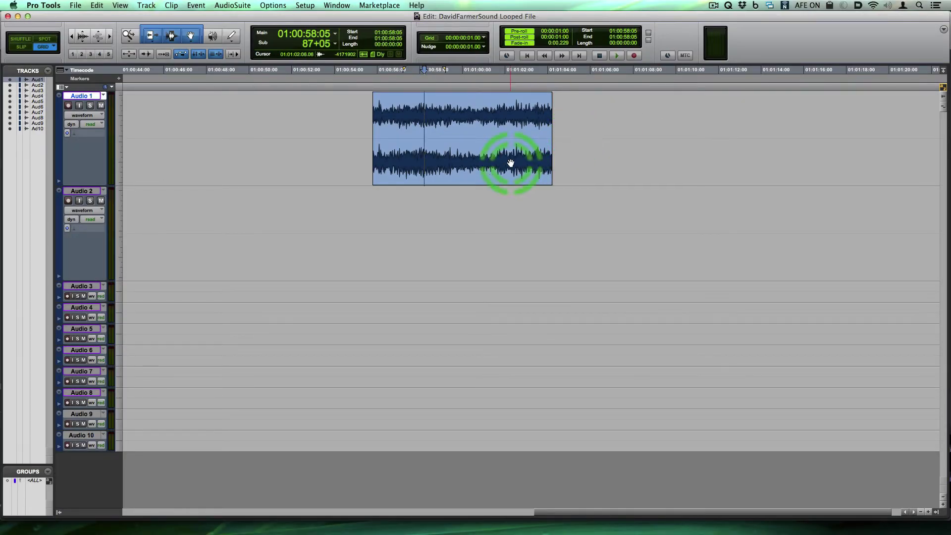
{"action": "left_click", "coordinate": [480, 160]}
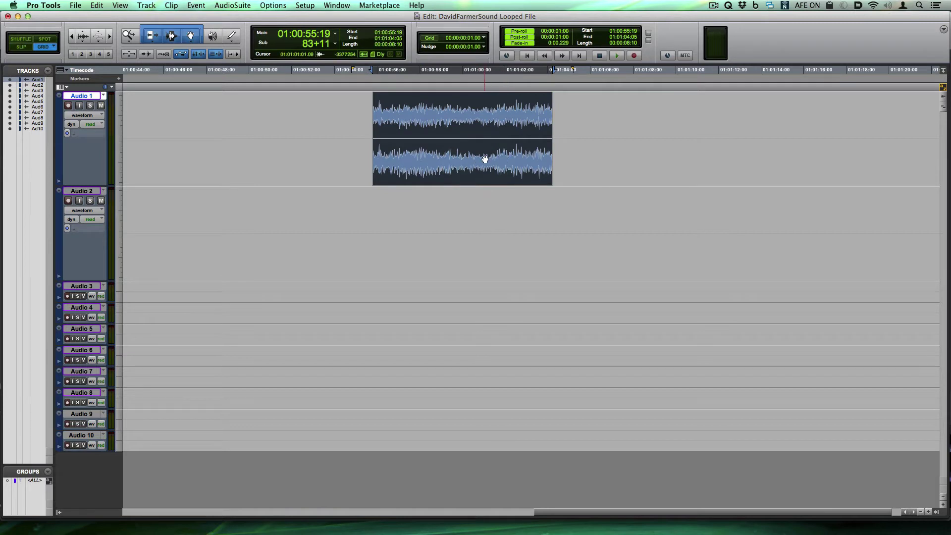
{"action": "key", "text": "super+d"}
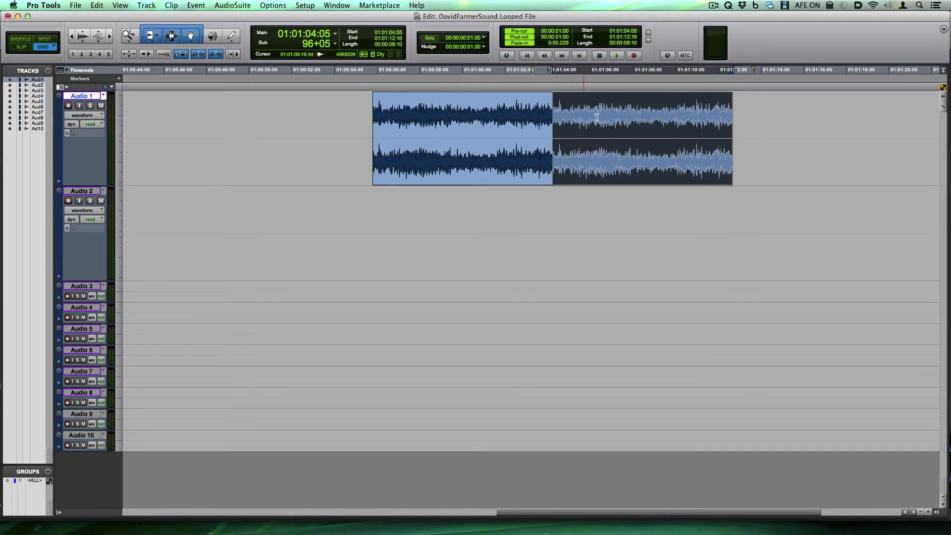
Audition the join near 01:01:04 from several play positions, then select the copy
{"action": "left_click", "coordinate": [518, 113]}
{"action": "left_click", "coordinate": [453, 116]}
{"action": "key", "text": "space"}
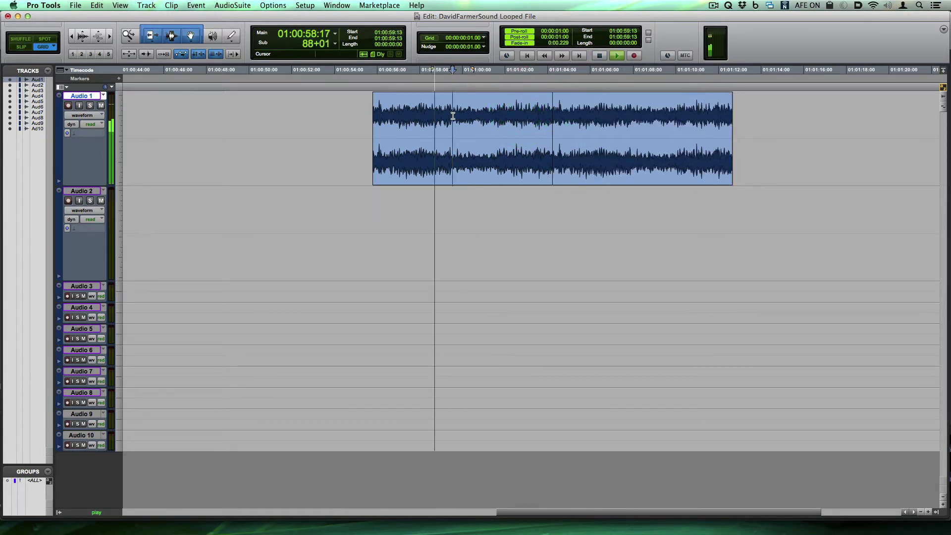
{"action": "key", "text": "space"}
{"action": "left_click", "coordinate": [524, 119]}
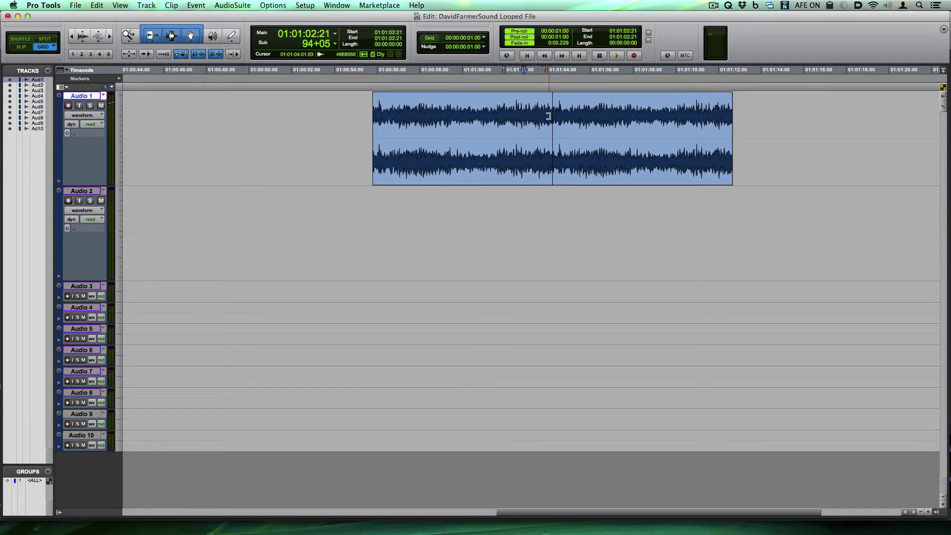
{"action": "left_click", "coordinate": [531, 115]}
{"action": "key", "text": "space"}
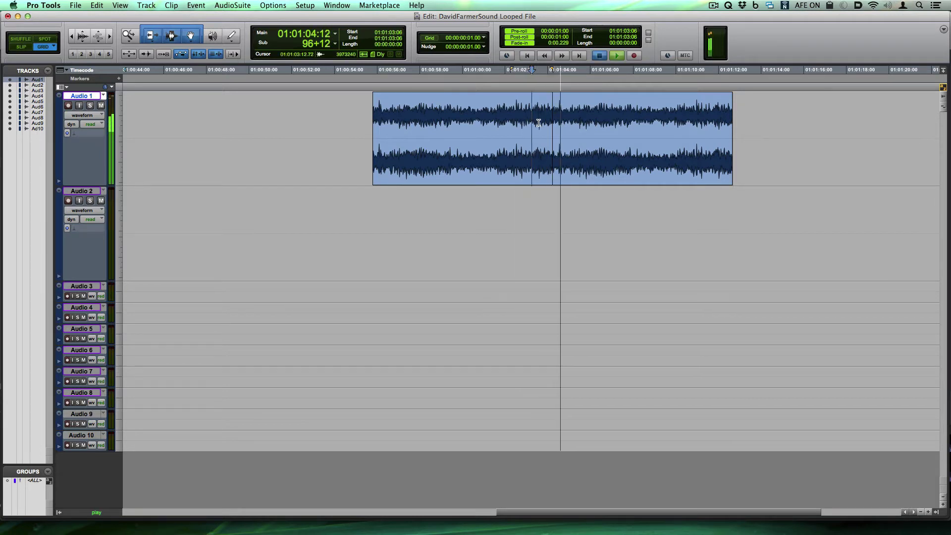
{"action": "key", "text": "space"}
{"action": "left_click", "coordinate": [539, 110]}
{"action": "key", "text": "space"}
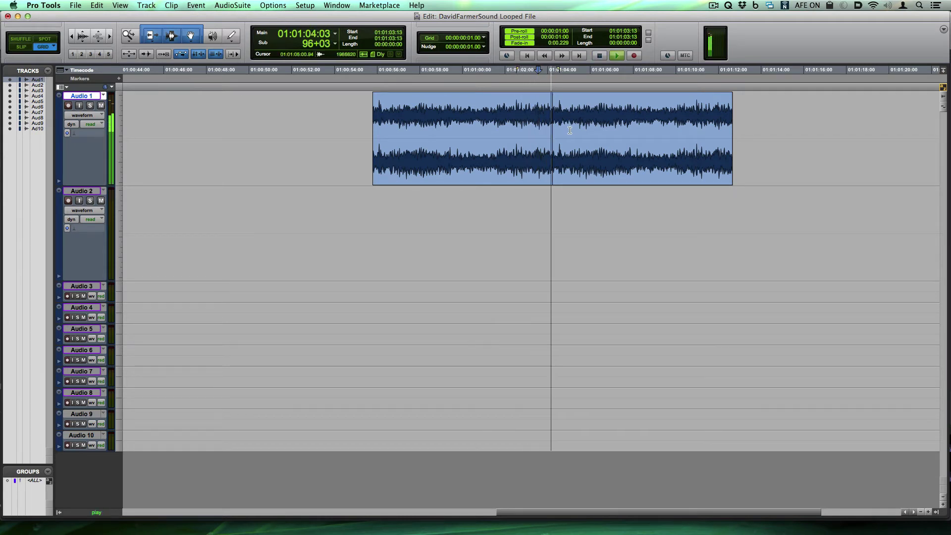
{"action": "left_click", "coordinate": [596, 168]}
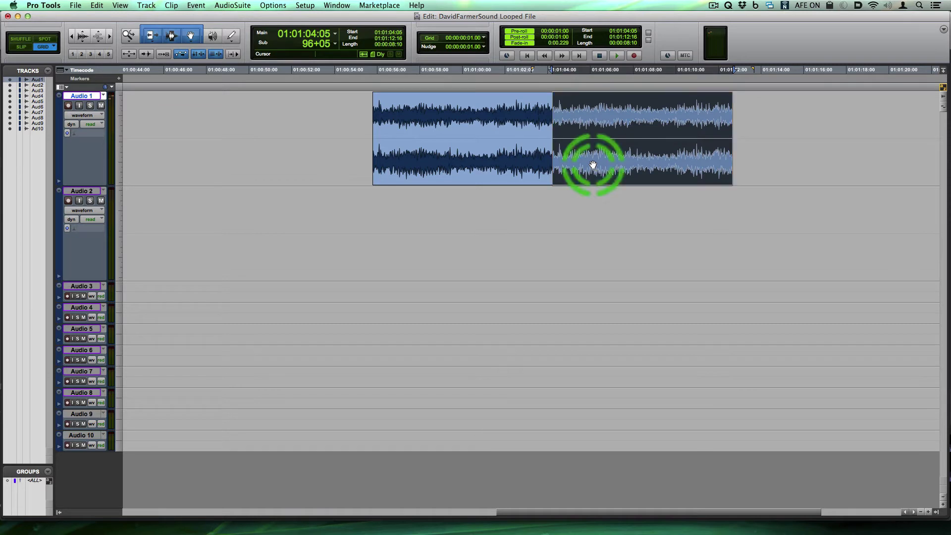
Delete the duplicated copy and place the edit point at 01:00:58:12
{"action": "key", "text": "Delete"}
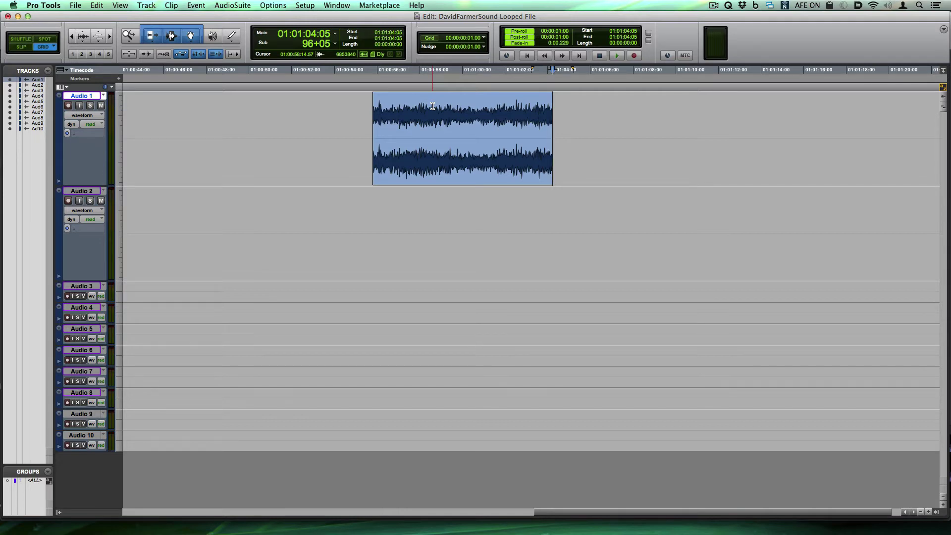
{"action": "left_click", "coordinate": [433, 106]}
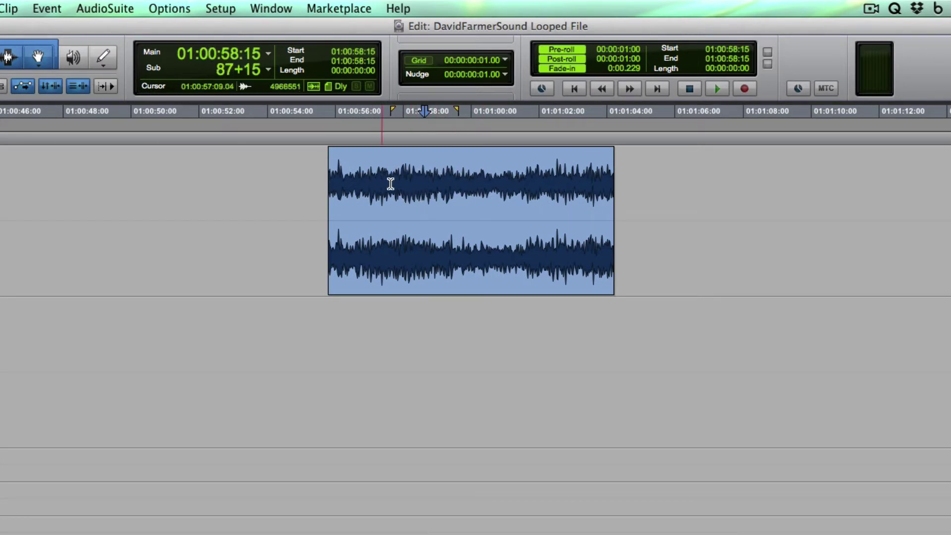
{"action": "left_click", "coordinate": [420, 173]}
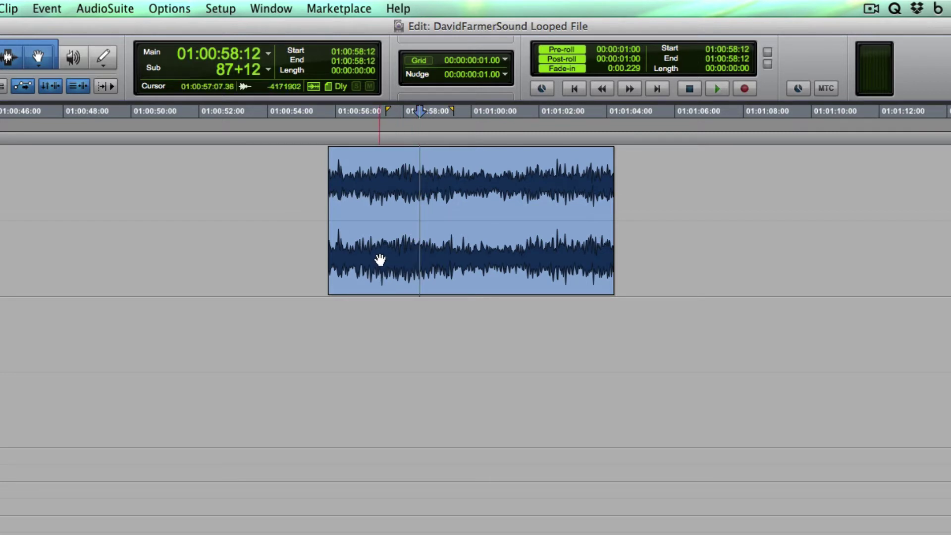
Move the clip's opening section past its end and add a short crossfade at the new join
{"action": "key", "text": "alt+shift+Tab"}
{"action": "left_click_drag", "start_coordinate": [379, 259], "coordinate": [642, 263]}
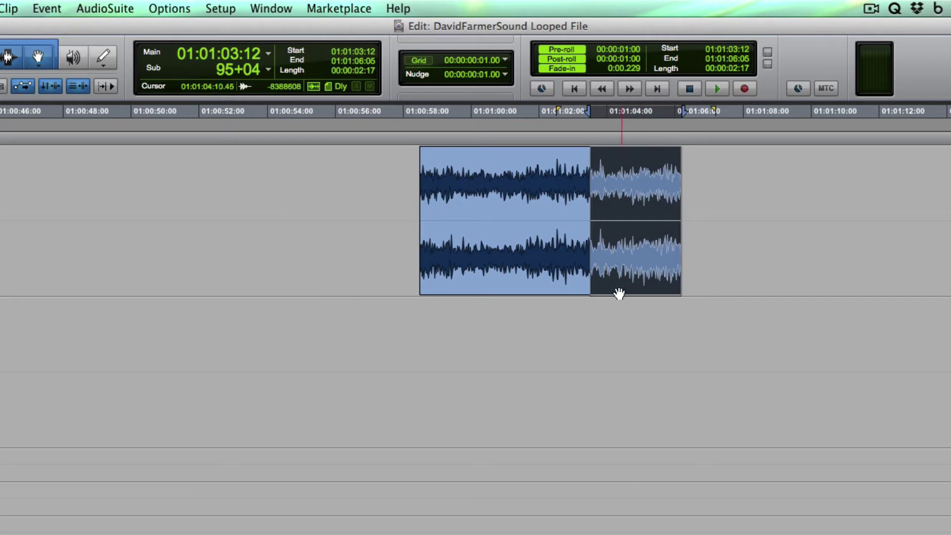
{"action": "left_click_drag", "start_coordinate": [593, 296], "coordinate": [600, 298]}
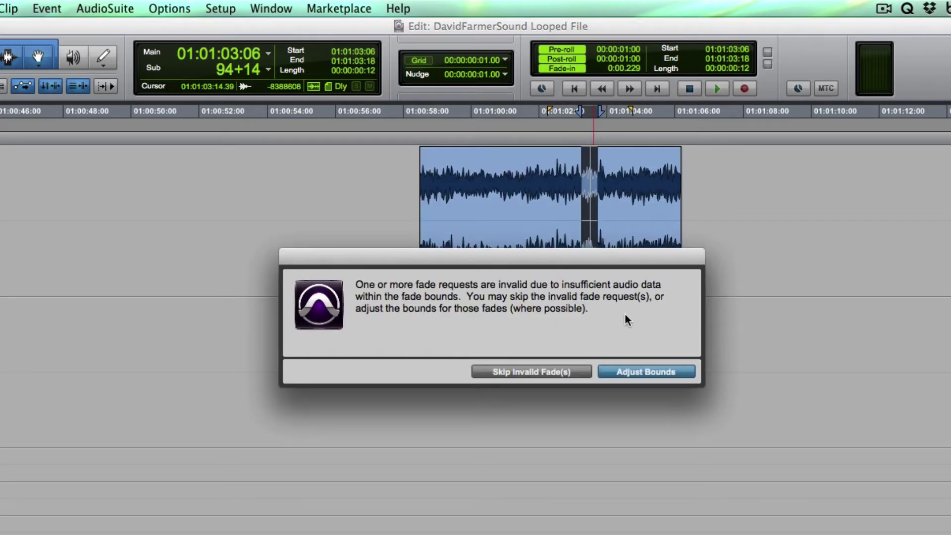
{"action": "left_click", "coordinate": [645, 372]}
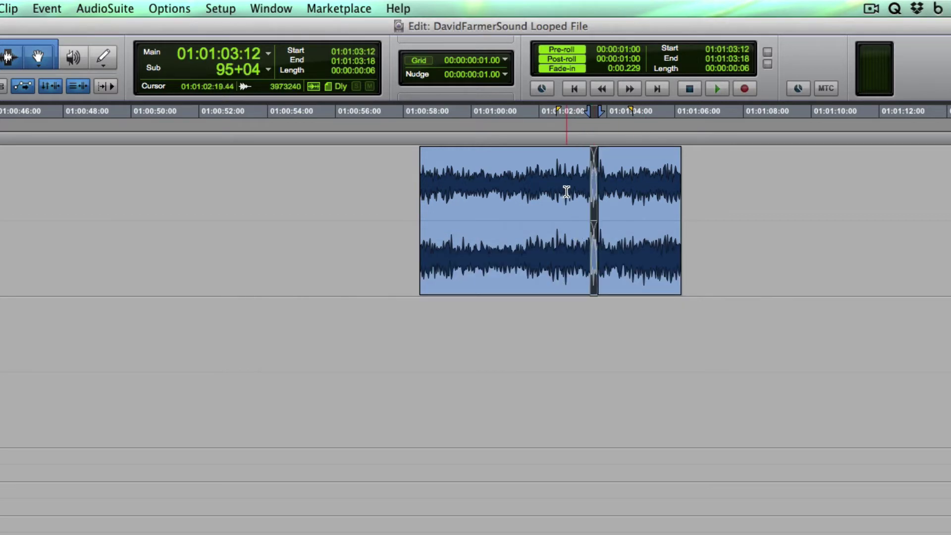
Play back through the crossfade starting around 01:01:03:04
{"action": "left_click", "coordinate": [566, 192]}
{"action": "left_click", "coordinate": [578, 192]}
{"action": "key", "text": "space"}
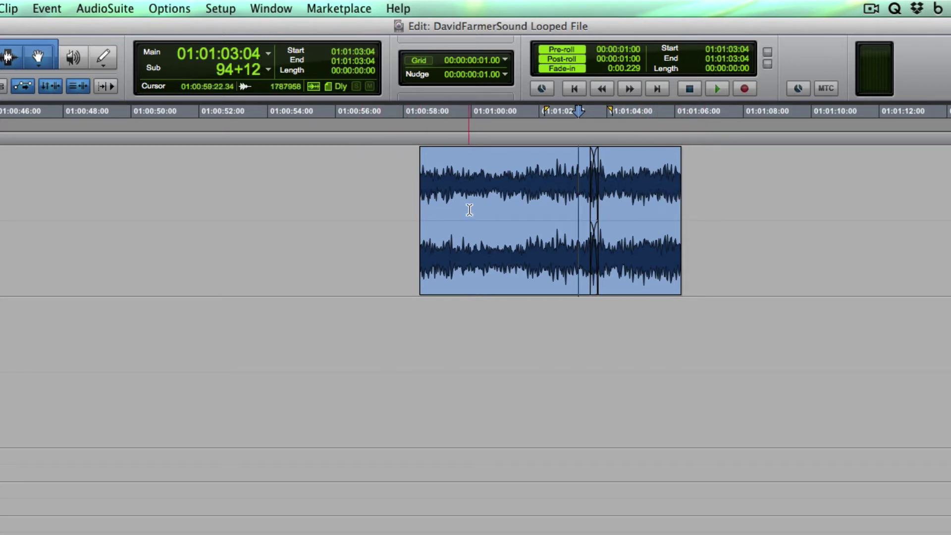
Render the whole rearranged clip with AudioSuite Avid Duplicate as one continuous file
{"action": "left_click", "coordinate": [495, 266]}
{"action": "left_click", "coordinate": [618, 271], "text": "shift"}
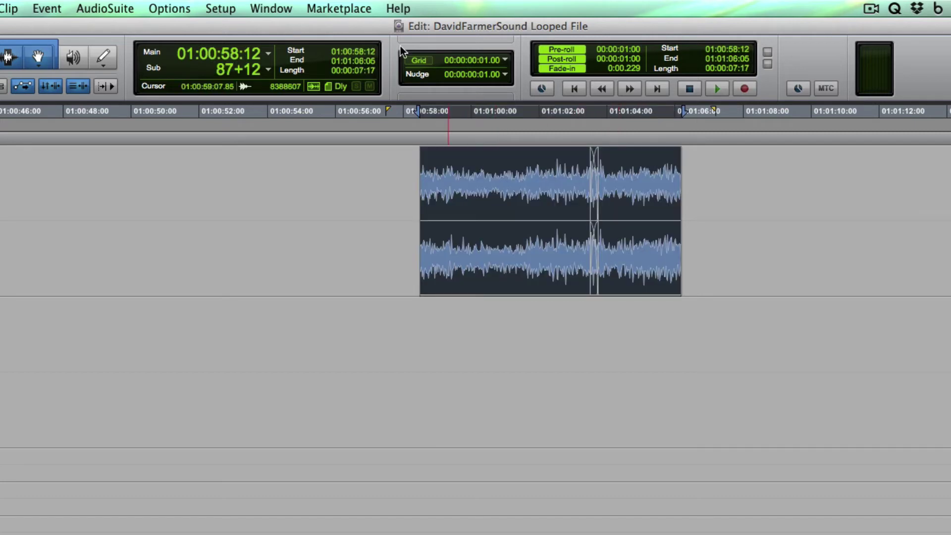
{"action": "left_click", "coordinate": [127, 9]}
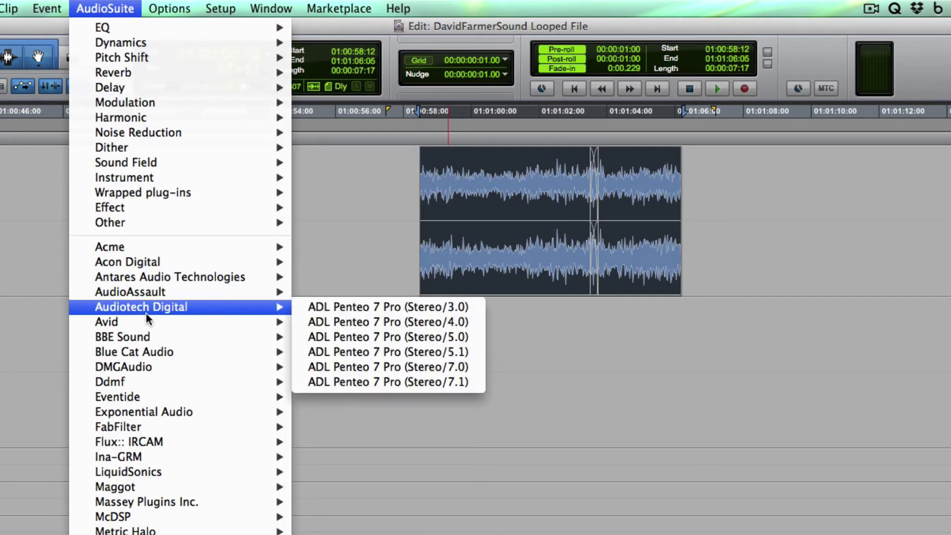
{"action": "mouse_move", "coordinate": [148, 323]}
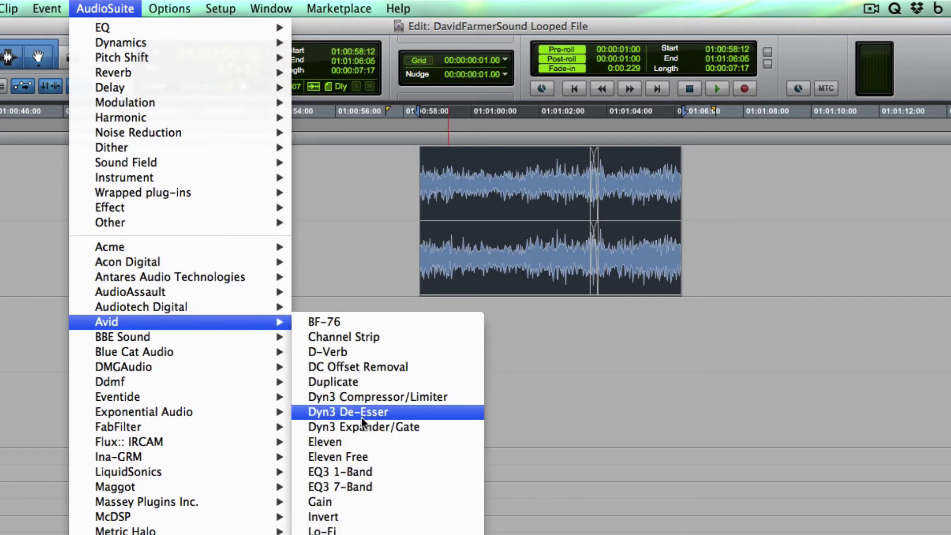
{"action": "left_click", "coordinate": [355, 385]}
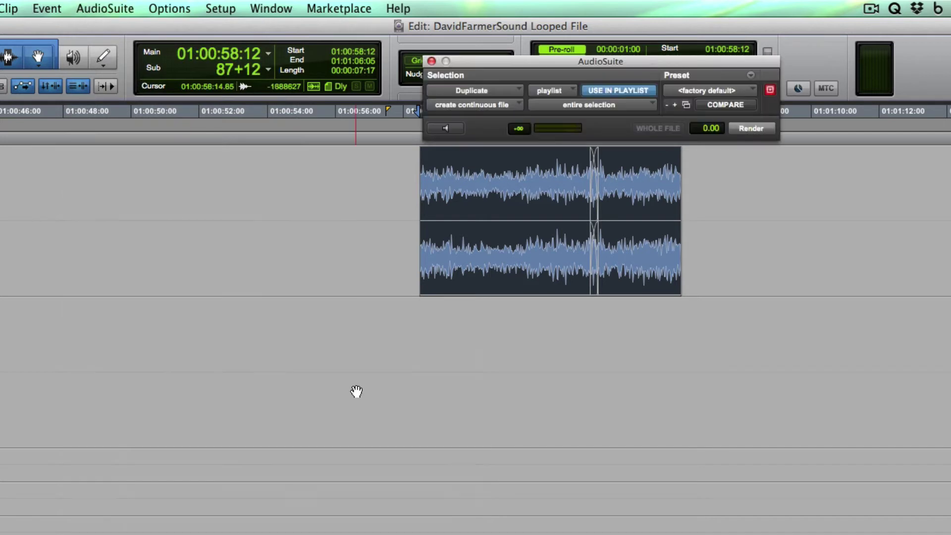
{"action": "left_click_drag", "start_coordinate": [624, 65], "coordinate": [251, 153]}
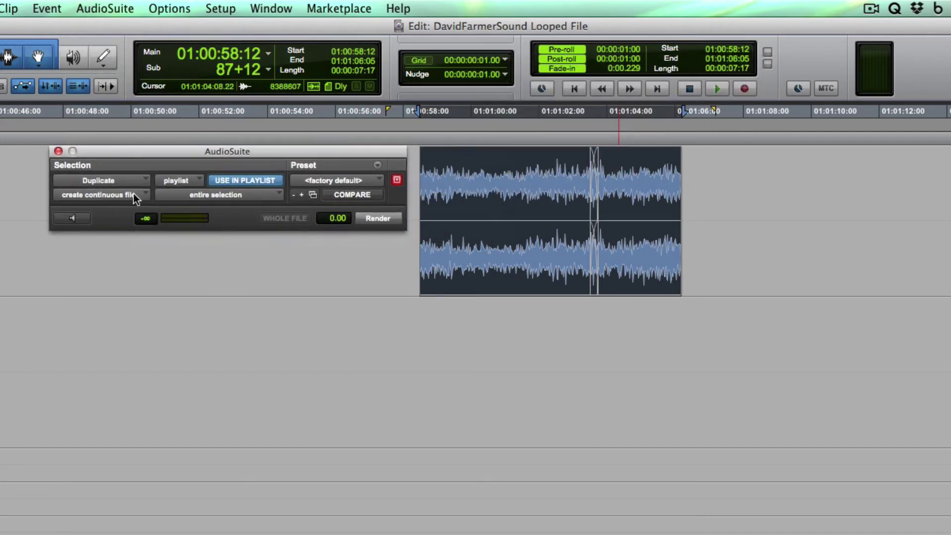
{"action": "left_click", "coordinate": [379, 219]}
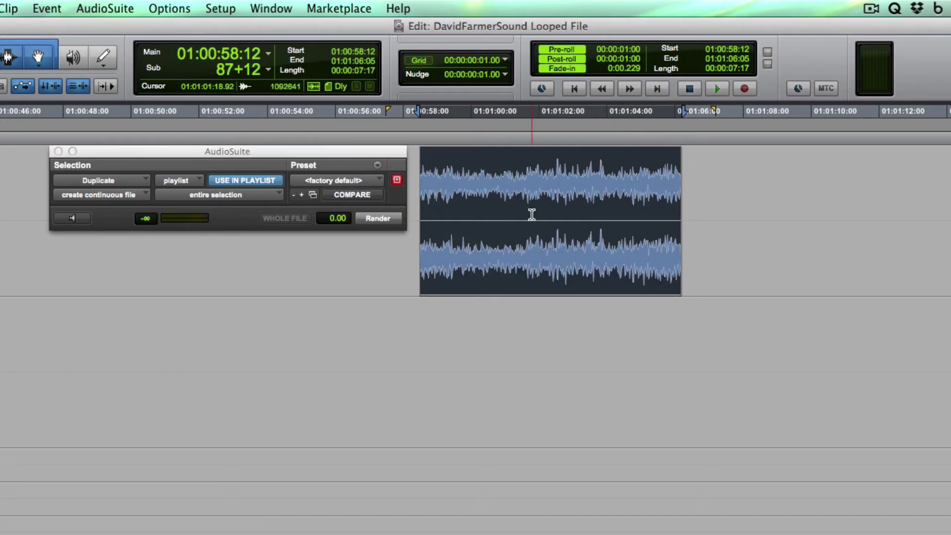
{"action": "left_click", "coordinate": [520, 312]}
Duplicate the rendered clip after itself and audition the new join from 01:01:05:09
{"action": "left_click", "coordinate": [533, 272]}
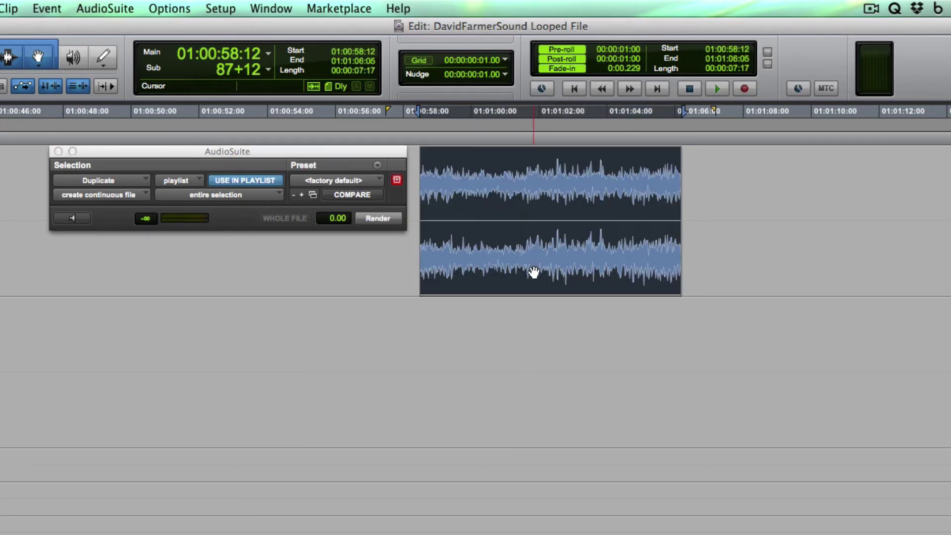
{"action": "left_click", "coordinate": [518, 346]}
{"action": "left_click", "coordinate": [526, 274]}
{"action": "key", "text": "super+d"}
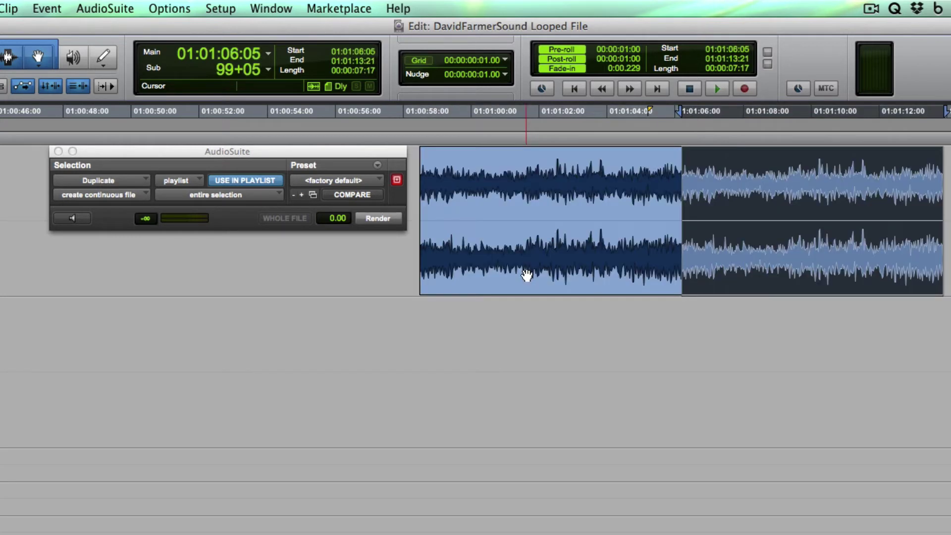
{"action": "left_click", "coordinate": [657, 177]}
{"action": "key", "text": "space"}
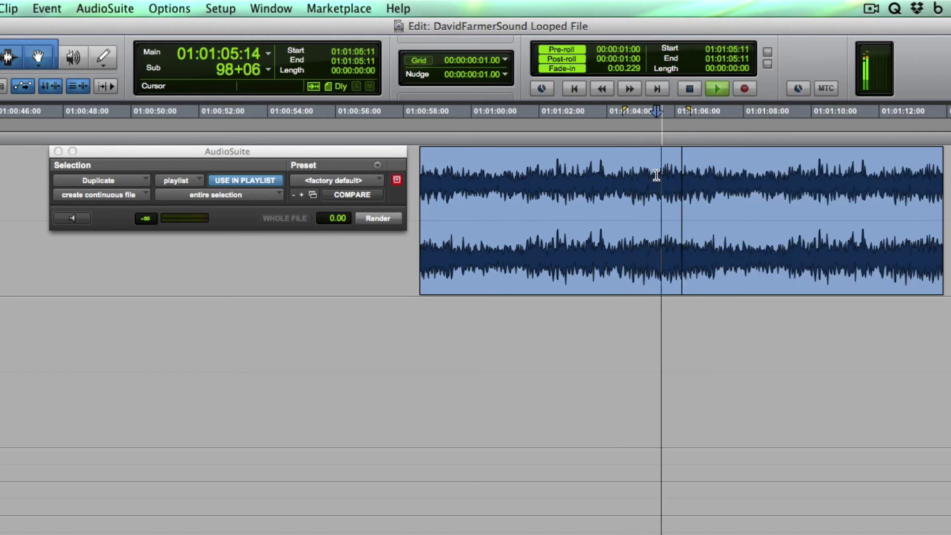
{"action": "left_click", "coordinate": [656, 181]}
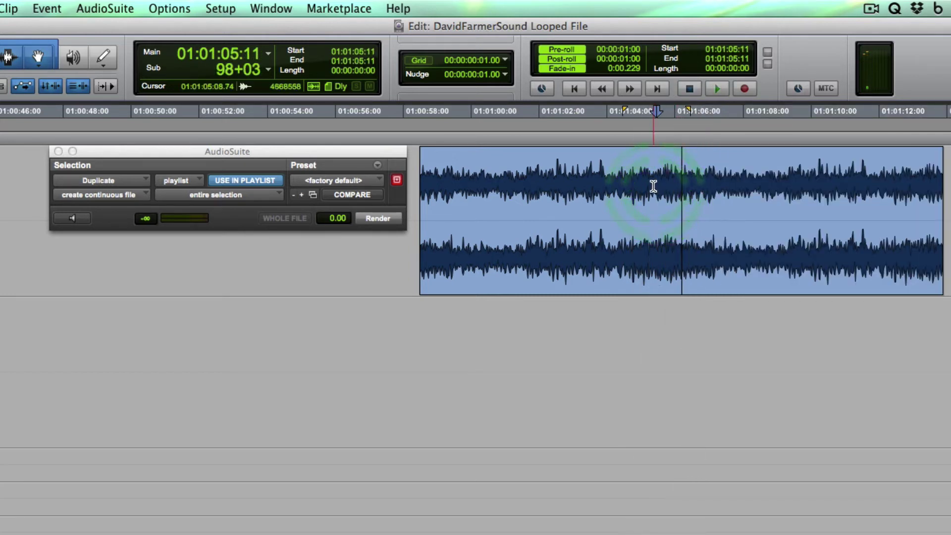
{"action": "left_click", "coordinate": [653, 186]}
{"action": "key", "text": "space"}
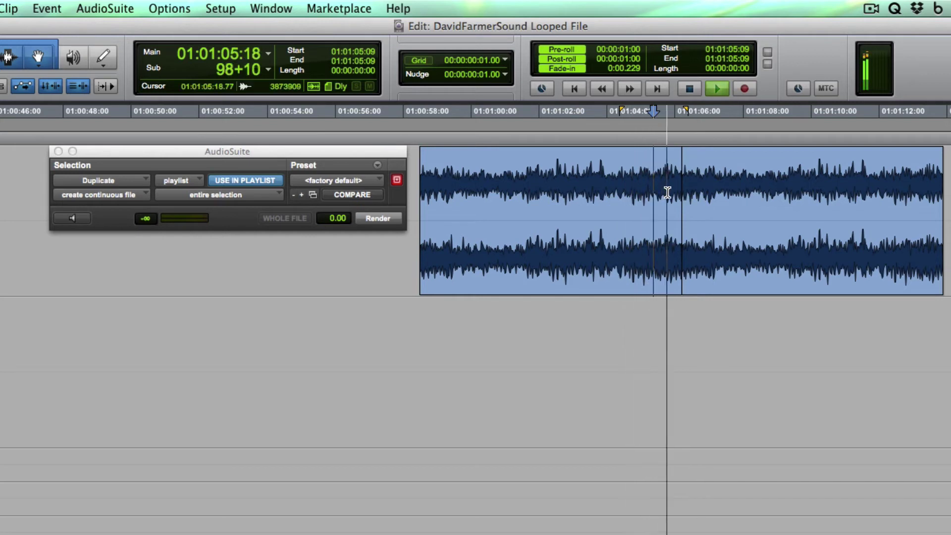
{"action": "key", "text": "space"}
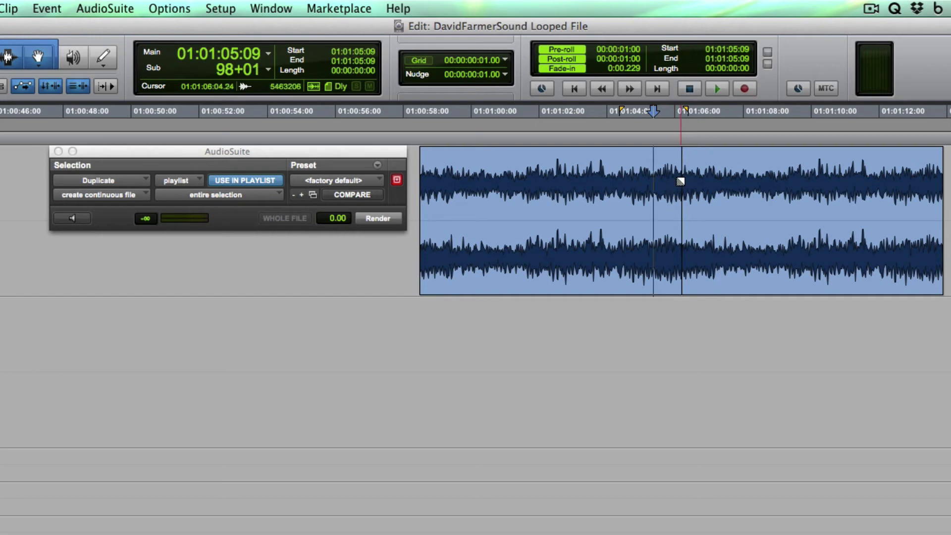
Inspect the loop boundary at 01:01:06:05, close the Duplicate window, and set the edit point at 01:00:58:12
{"action": "key", "text": "Tab"}
{"action": "key", "text": "super+bracketright"}
{"action": "key", "text": "super+bracketright"}
{"action": "key", "text": "super+bracketright"}
{"action": "key", "text": "super+bracketright"}
{"action": "key", "text": "super+bracketright"}
{"action": "key", "text": "super+bracketright"}
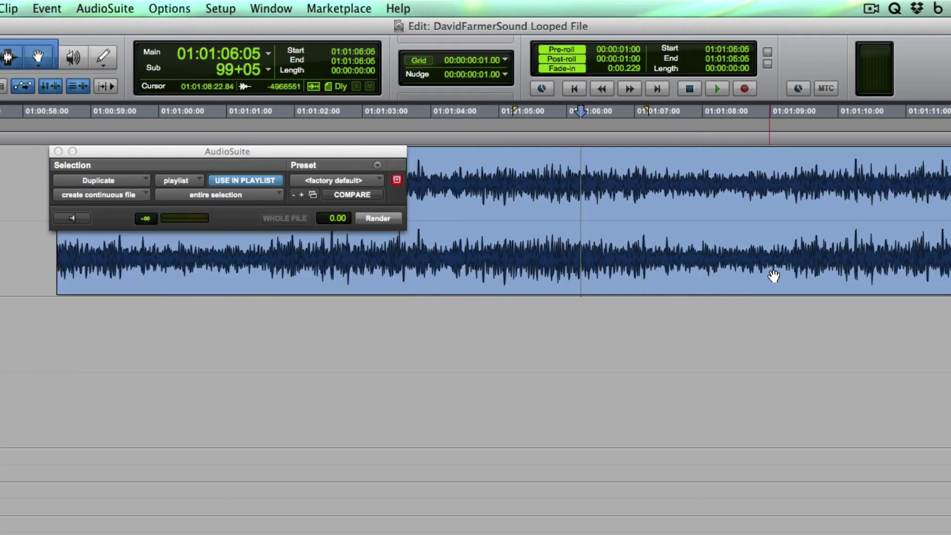
{"action": "key", "text": "super+bracketright"}
{"action": "key", "text": "super+bracketright"}
{"action": "key", "text": "super+bracketright"}
{"action": "key", "text": "super+bracketright"}
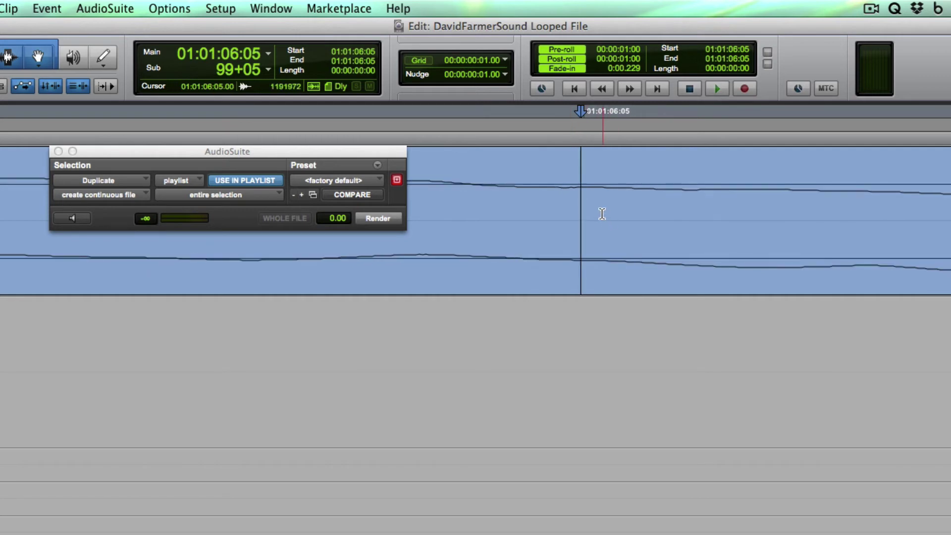
{"action": "key", "text": "super+bracketleft"}
{"action": "key", "text": "super+bracketleft"}
{"action": "key", "text": "super+bracketleft"}
{"action": "key", "text": "super+bracketleft"}
{"action": "key", "text": "super+bracketleft"}
{"action": "key", "text": "super+bracketleft"}
{"action": "key", "text": "super+w"}
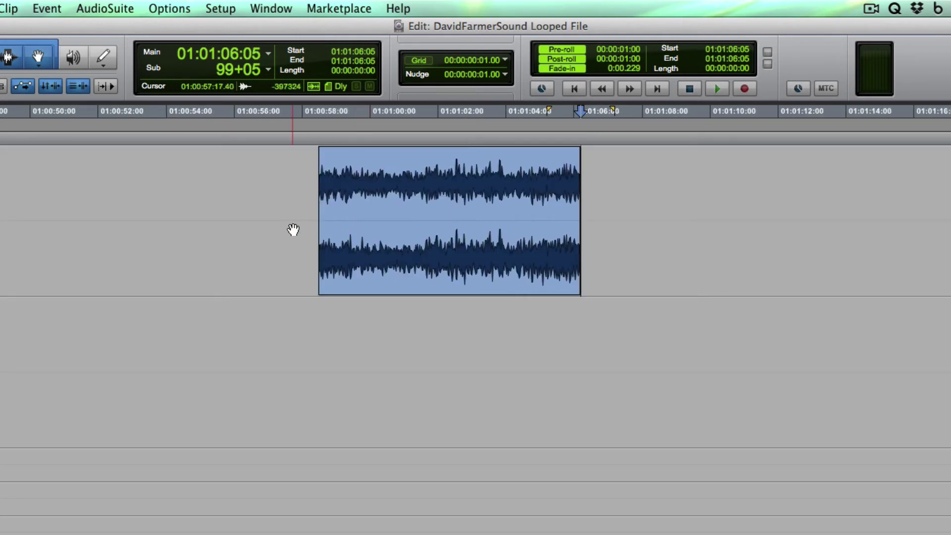
{"action": "left_click", "coordinate": [296, 184]}
{"action": "left_click", "coordinate": [320, 206]}
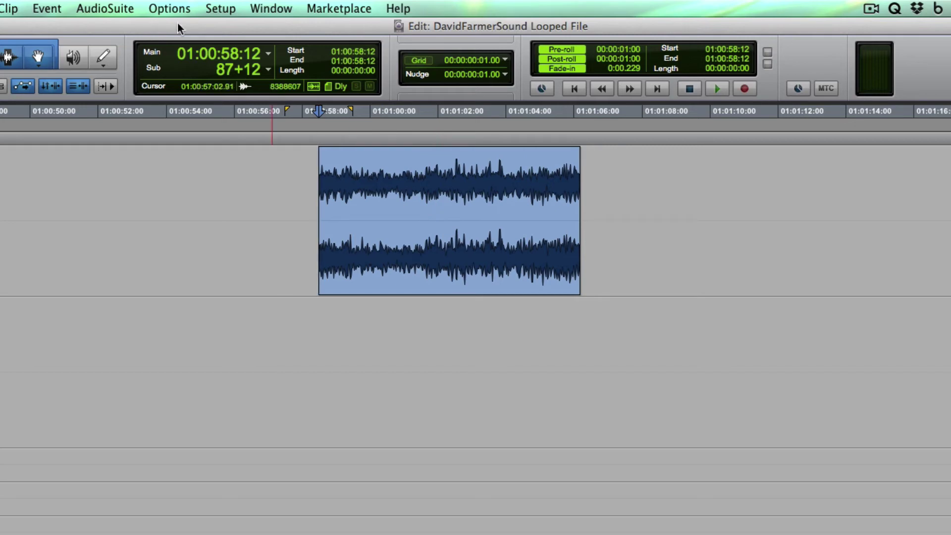
Set Clip Auto Fade In/Out Length to 0 msec on the Preferences Operation tab
{"action": "left_click", "coordinate": [220, 9]}
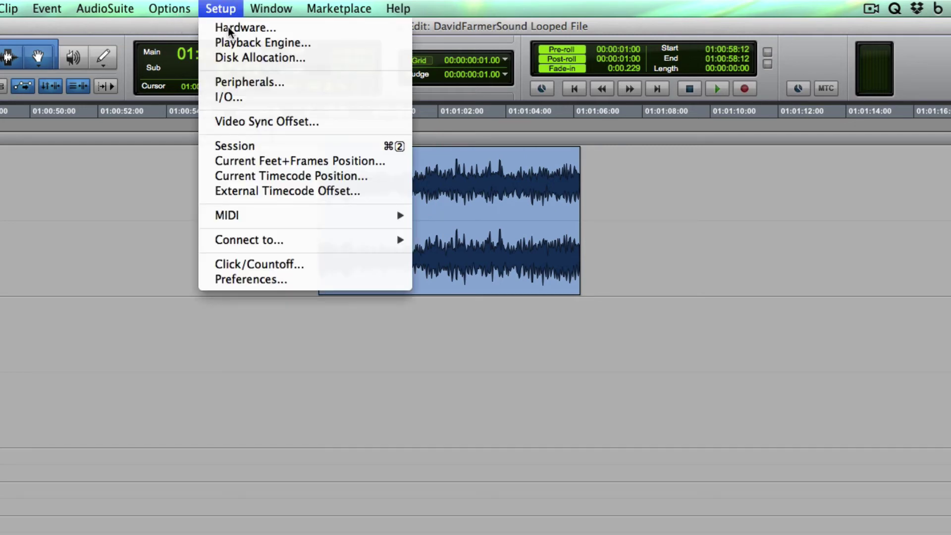
{"action": "left_click", "coordinate": [296, 282]}
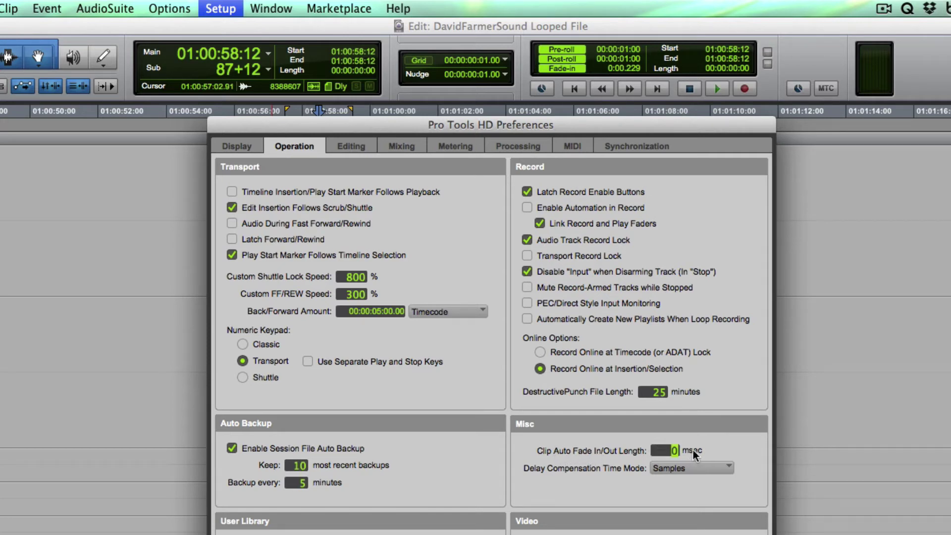
{"action": "key", "text": "Return"}
{"action": "key", "text": "Return"}
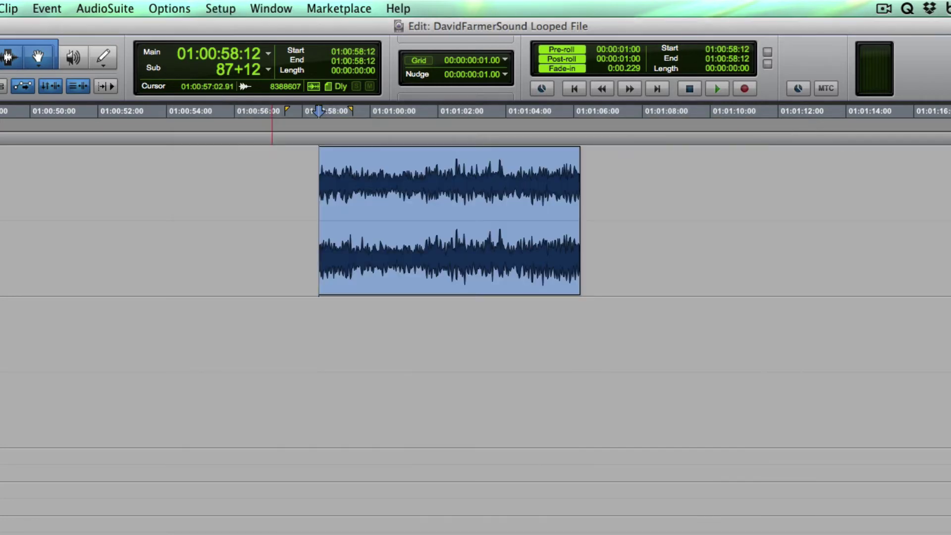
{"action": "left_click", "coordinate": [450, 265]}
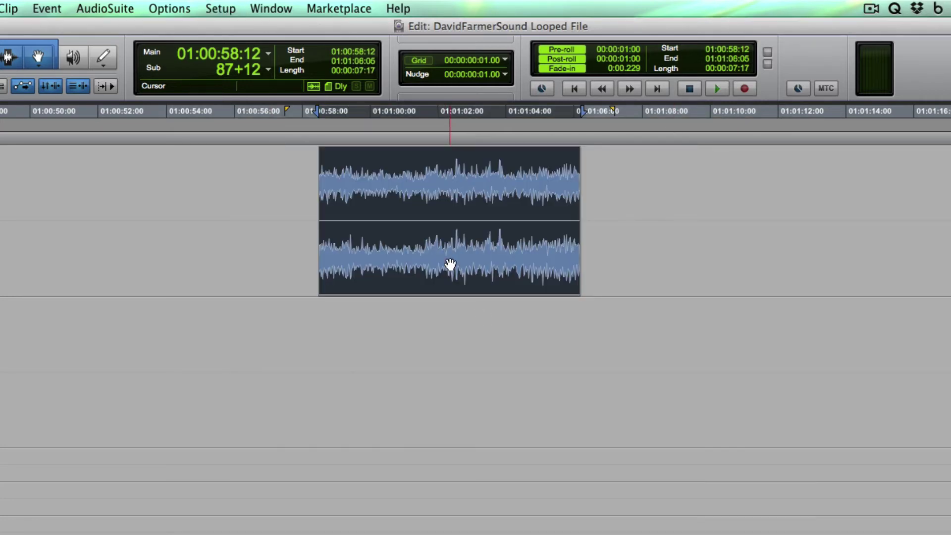
{"action": "key", "text": "super+d"}
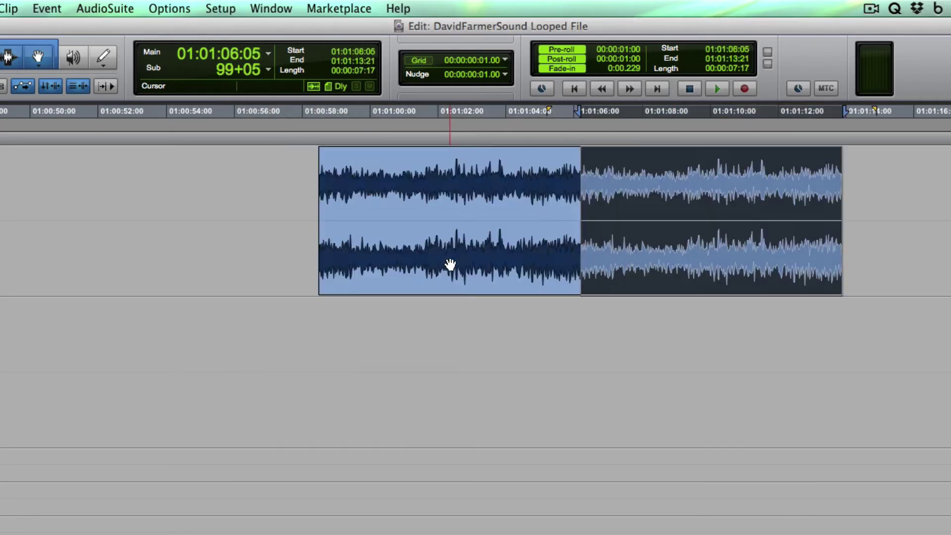
{"action": "left_click", "coordinate": [557, 181]}
{"action": "key", "text": "Tab"}
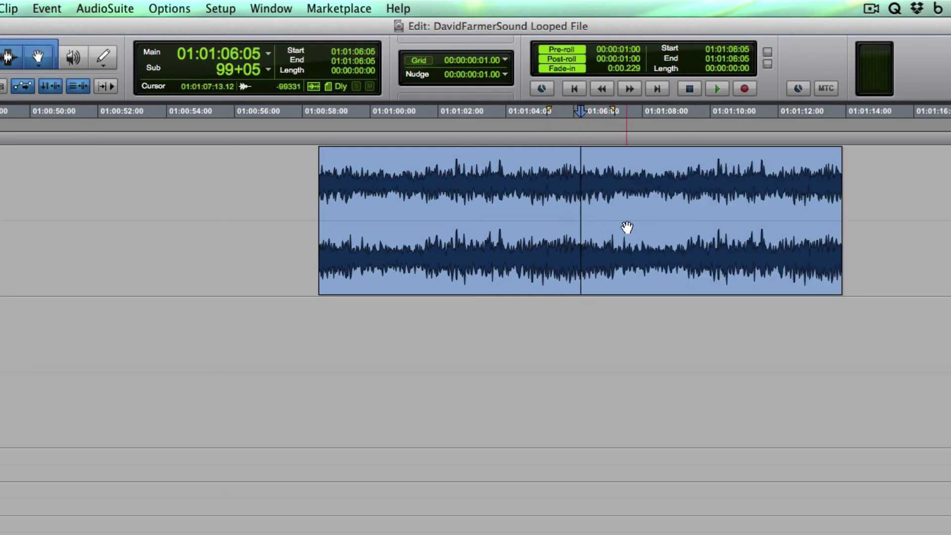
{"action": "left_click", "coordinate": [634, 259]}
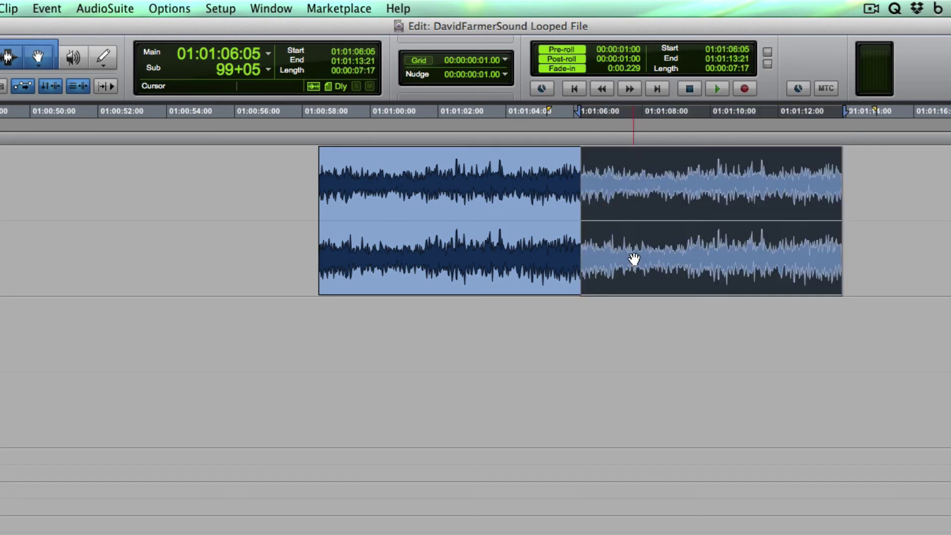
{"action": "key", "text": "Delete"}
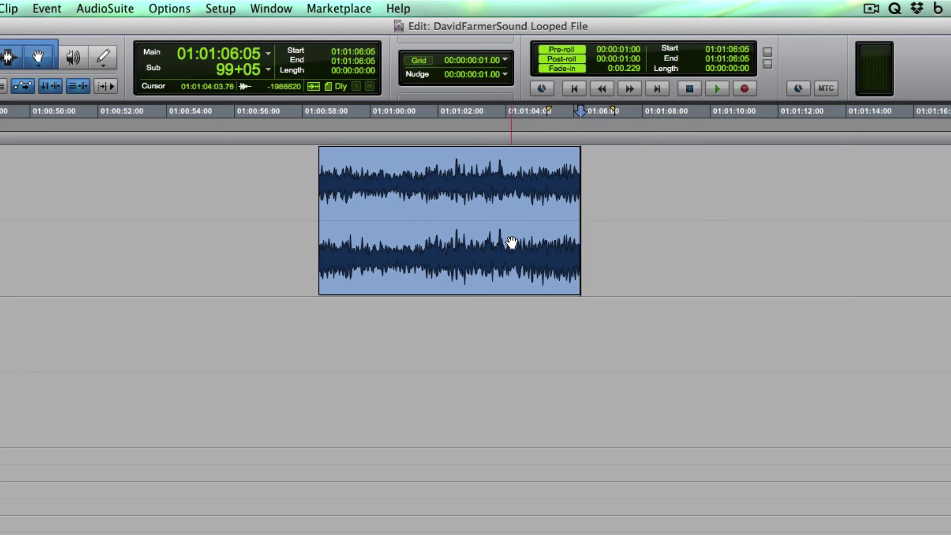
{"action": "left_click", "coordinate": [505, 253]}
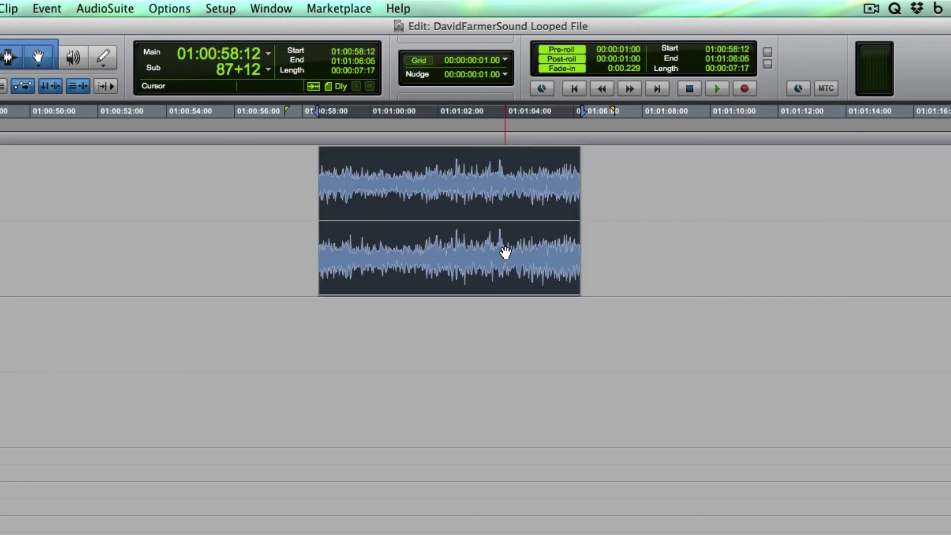
{"action": "left_click", "coordinate": [438, 237]}
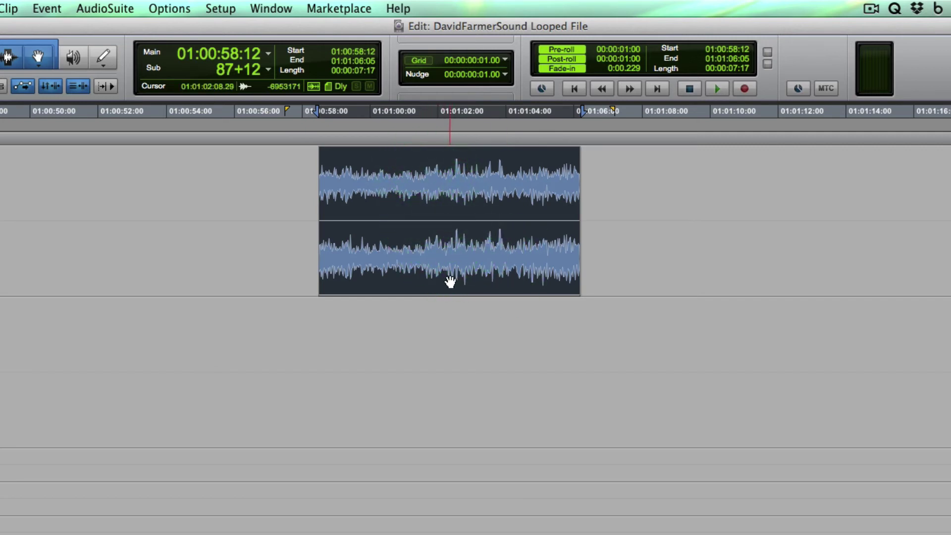
{"action": "left_click", "coordinate": [342, 203]}
{"action": "left_click", "coordinate": [510, 171]}
{"action": "left_click", "coordinate": [411, 275]}
{"action": "left_click", "coordinate": [392, 250]}
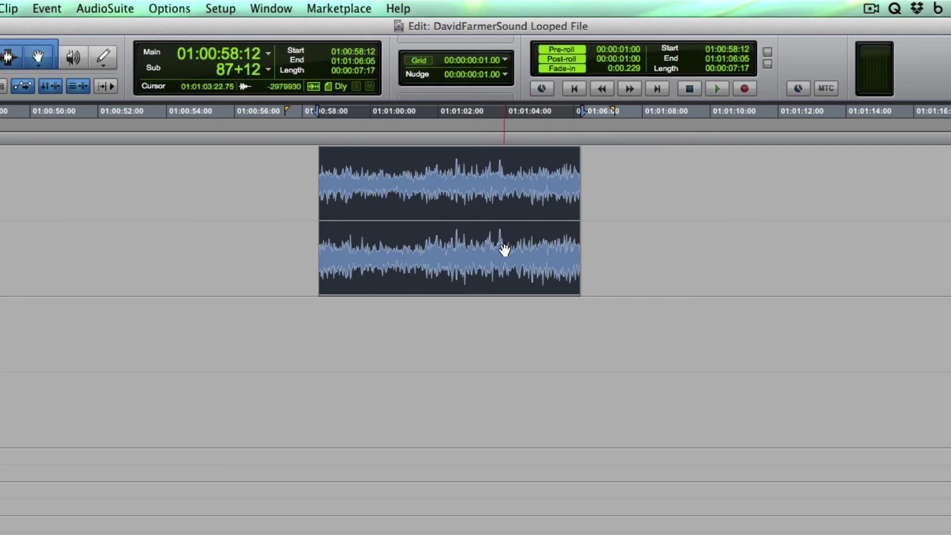
{"action": "left_click", "coordinate": [490, 280]}
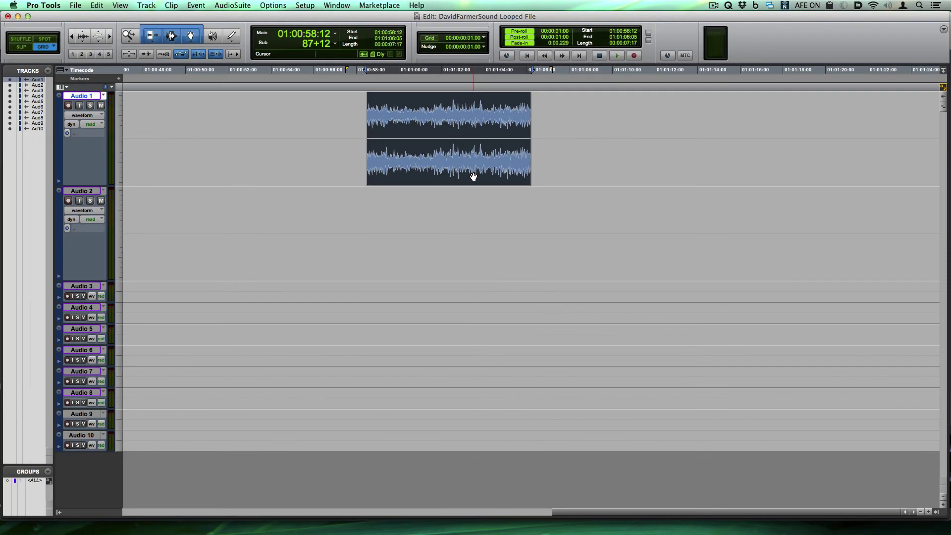
Duplicate the rendered loop into three back-to-back copies and zoom in and out to inspect the seams
{"action": "key", "text": "super+d"}
{"action": "key", "text": "super+d"}
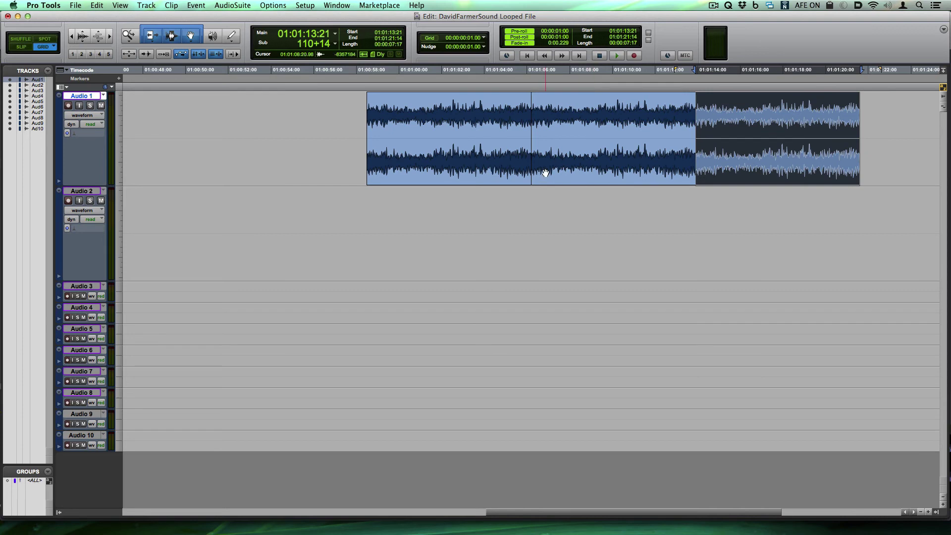
{"action": "left_click", "coordinate": [518, 115]}
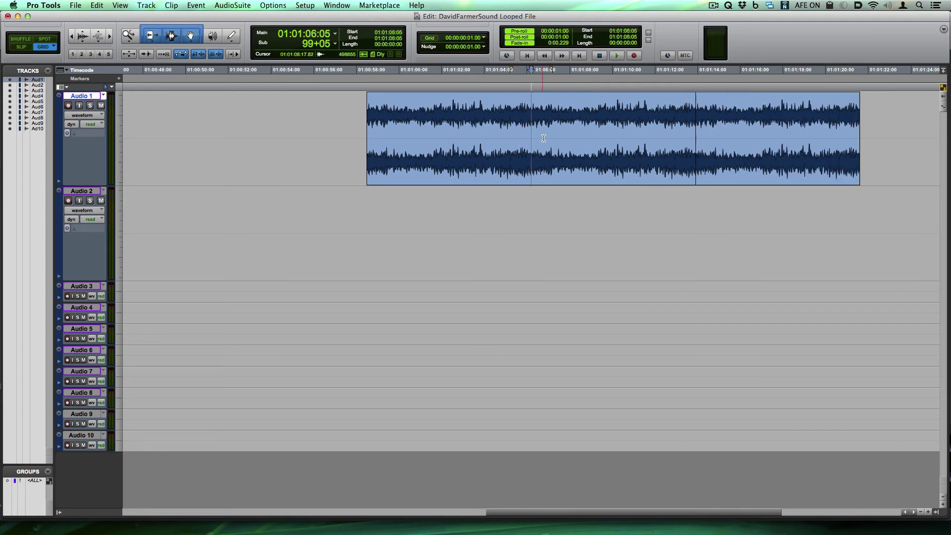
{"action": "key", "text": "super+bracketright"}
{"action": "key", "text": "super+bracketright"}
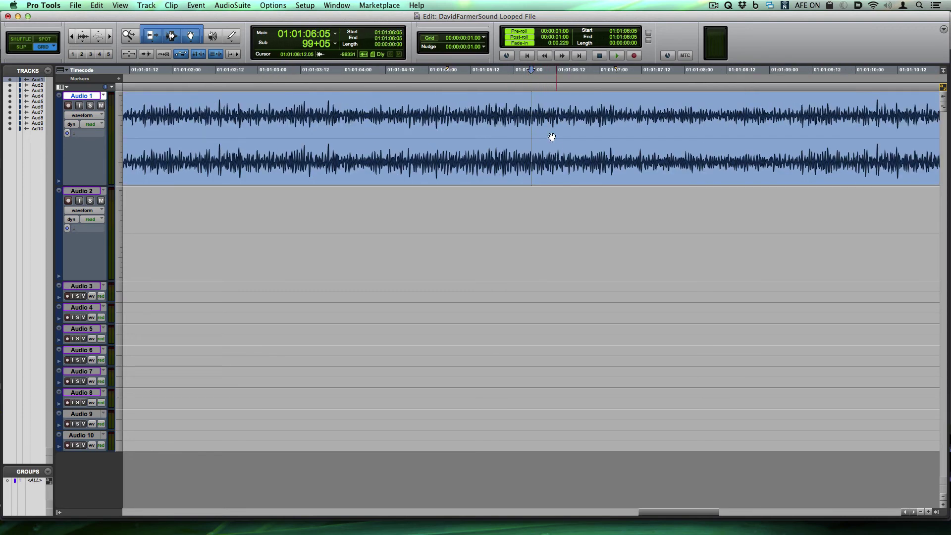
{"action": "key", "text": "super+bracketright"}
{"action": "key", "text": "super+bracketleft"}
{"action": "key", "text": "super+bracketleft"}
{"action": "key", "text": "super+bracketleft"}
{"action": "key", "text": "super+bracketleft"}
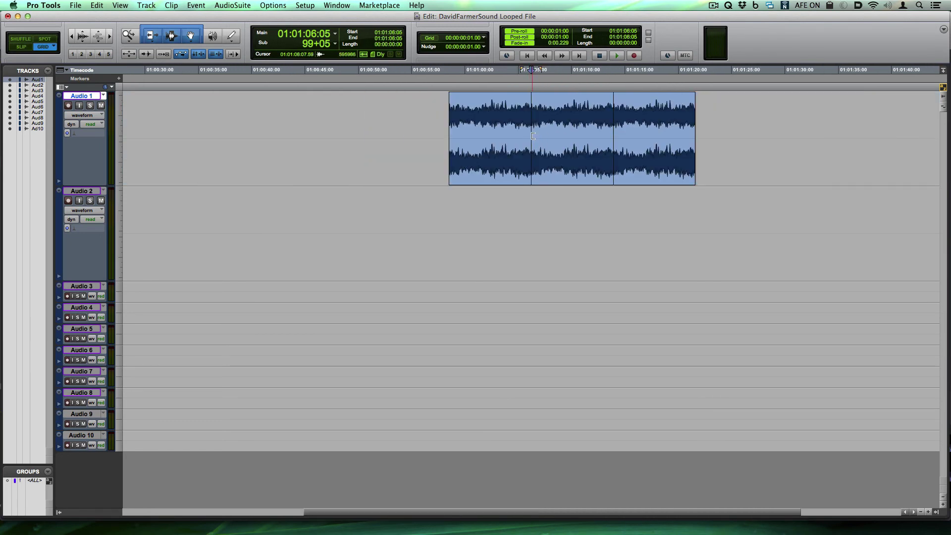
{"action": "key", "text": "super+bracketleft"}
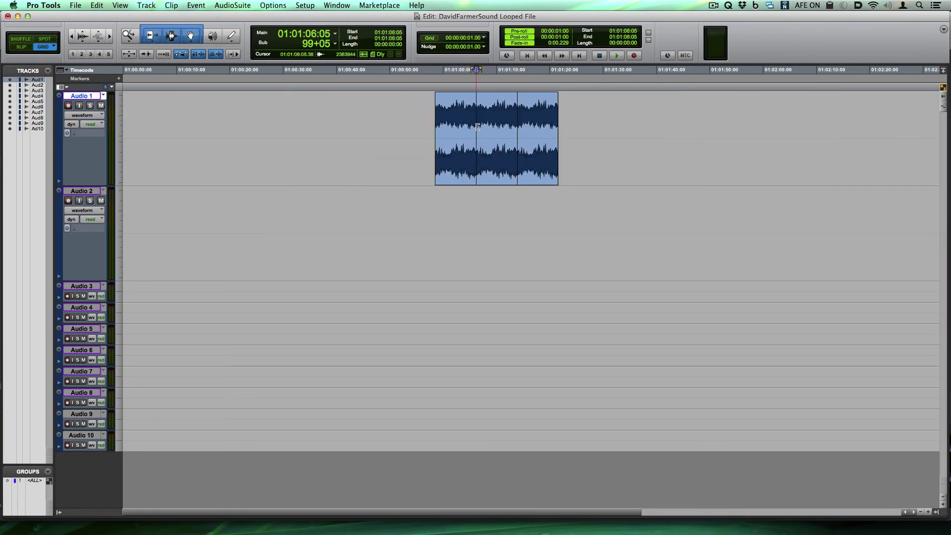
{"action": "key", "text": "super+bracketright"}
{"action": "key", "text": "super+bracketright"}
{"action": "key", "text": "super+bracketright"}
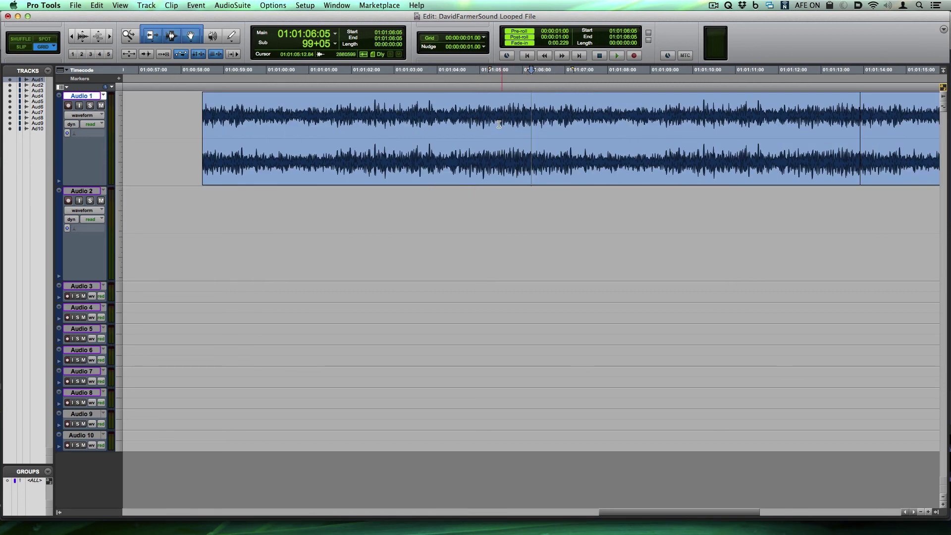
{"action": "key", "text": "super+bracketleft"}
{"action": "key", "text": "super+bracketleft"}
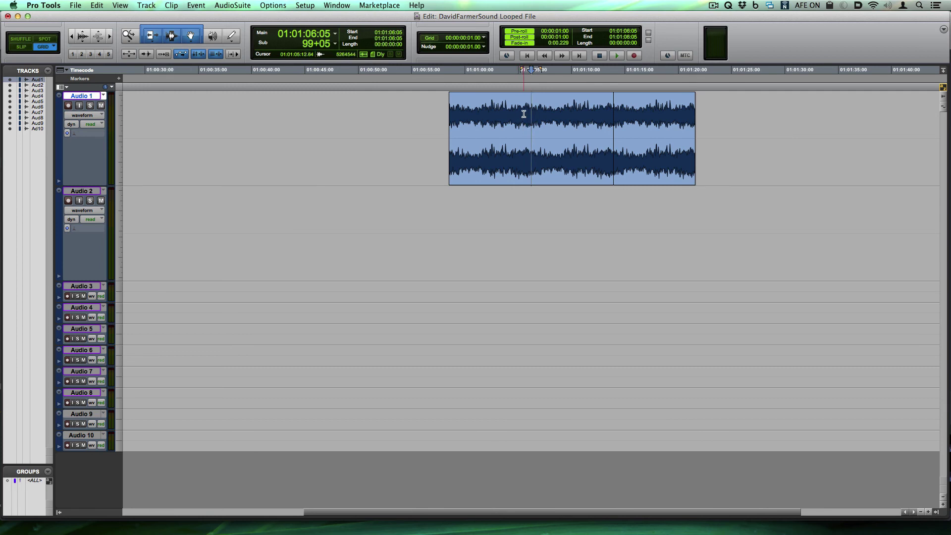
Slide the middle copy slightly over the first and crossfade the seam between them
{"action": "left_click_drag", "start_coordinate": [549, 158], "coordinate": [541, 160]}
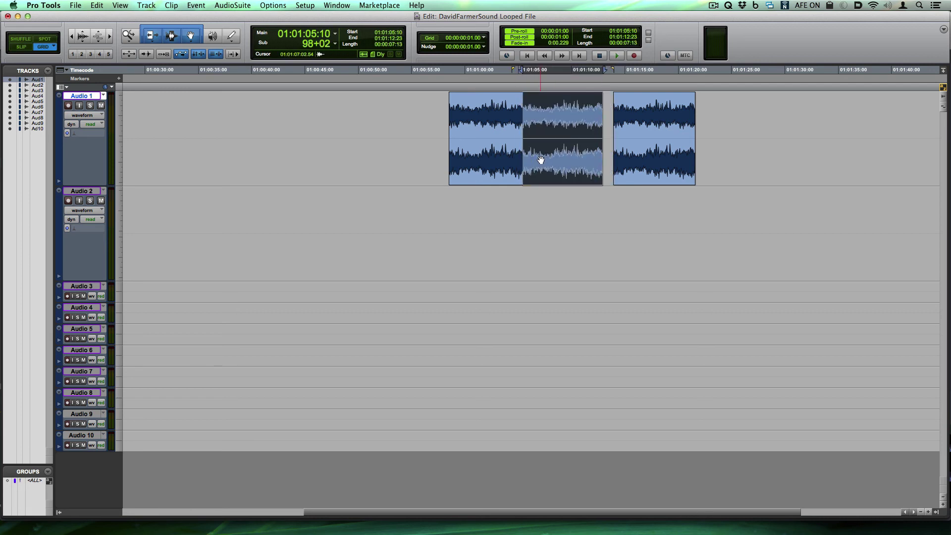
{"action": "key", "text": "super+bracketright"}
{"action": "left_click", "coordinate": [532, 192]}
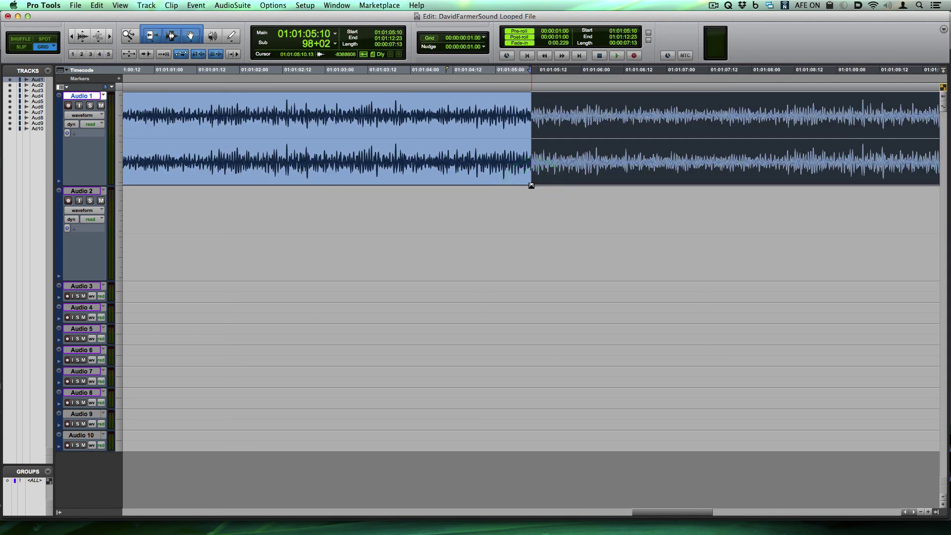
{"action": "left_click_drag", "start_coordinate": [531, 186], "coordinate": [542, 185]}
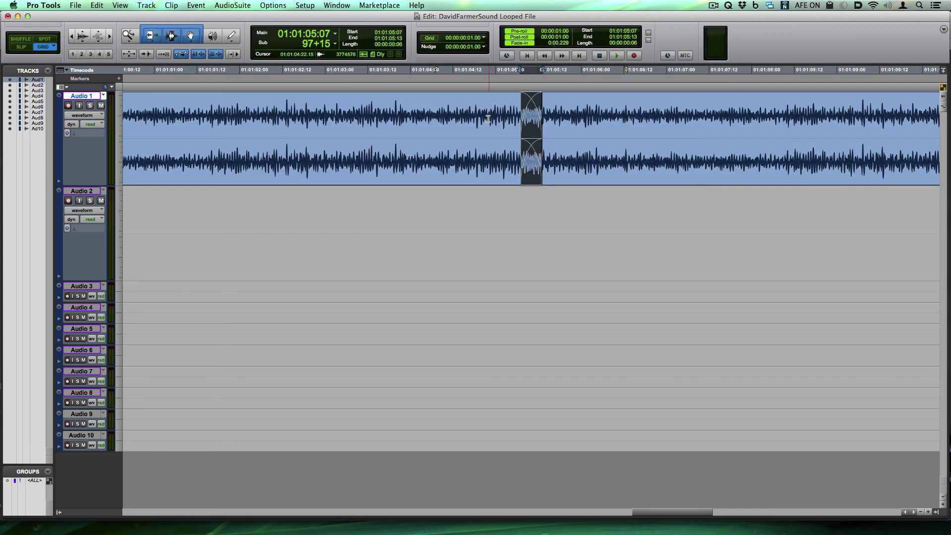
{"action": "left_click", "coordinate": [488, 119]}
{"action": "key", "text": "super+bracketleft"}
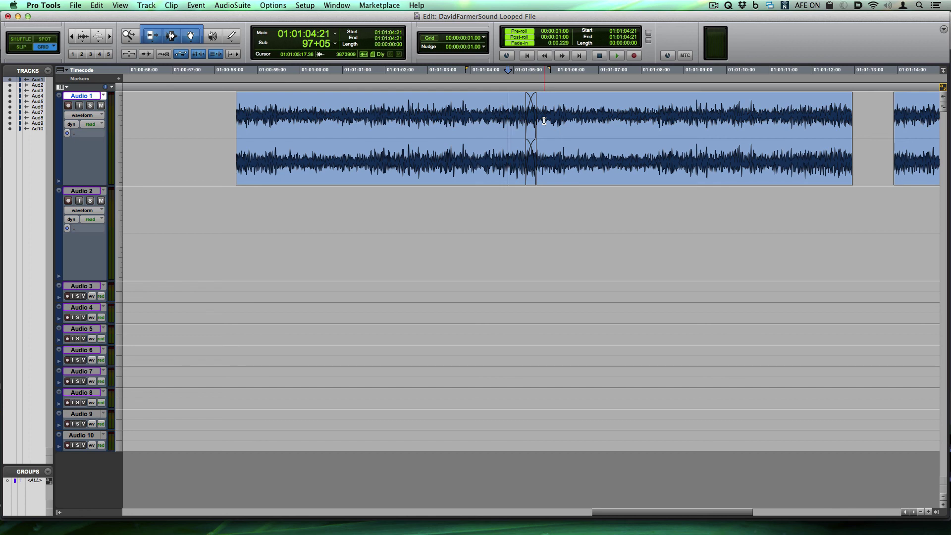
Set the edit point before the crossfade, zoom out, and select the second and third copies
{"action": "left_click", "coordinate": [510, 114]}
{"action": "left_click", "coordinate": [511, 118]}
{"action": "key", "text": "r"}
{"action": "key", "text": "r"}
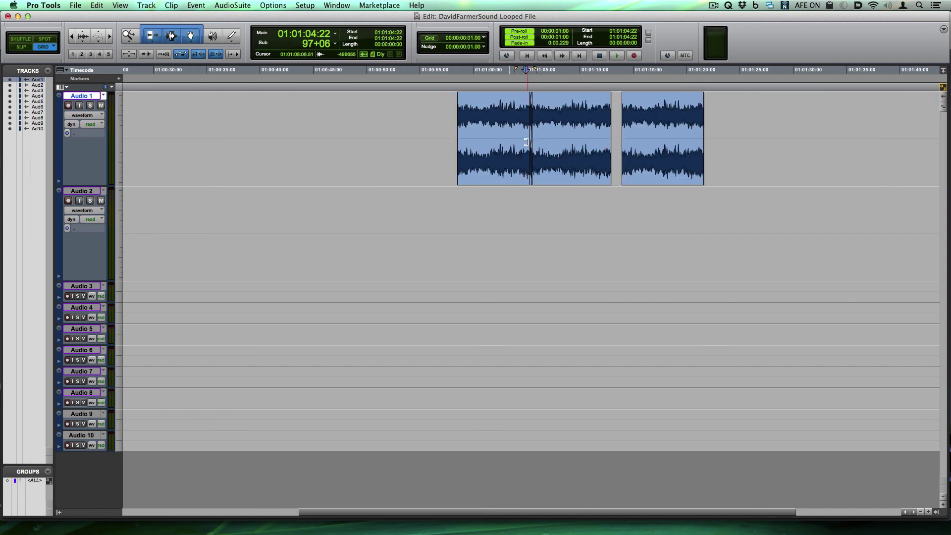
{"action": "left_click", "coordinate": [560, 161]}
{"action": "left_click", "coordinate": [653, 165], "text": "shift"}
Delete the two extra copies and trim the lone clip out to 01:01:06:01
{"action": "key", "text": "Delete"}
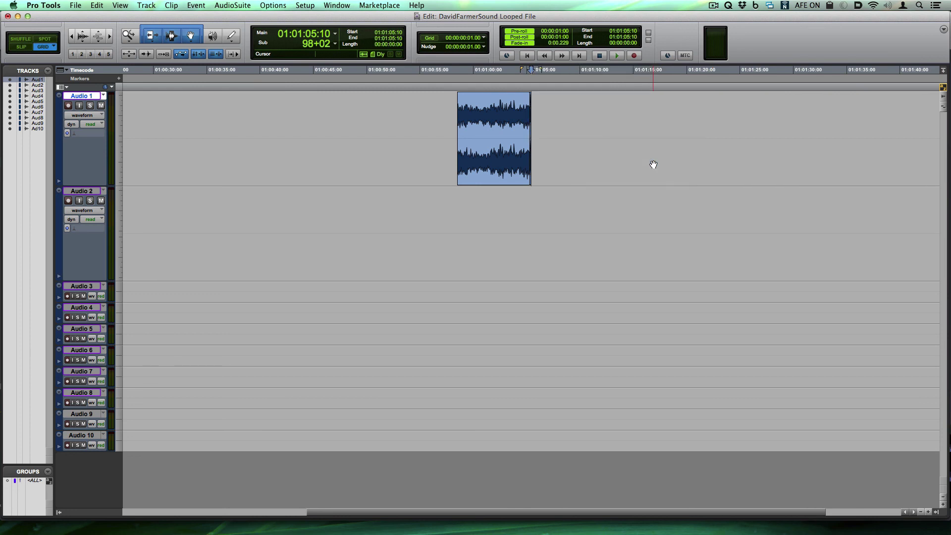
{"action": "left_click", "coordinate": [542, 132]}
{"action": "key", "text": "super+t"}
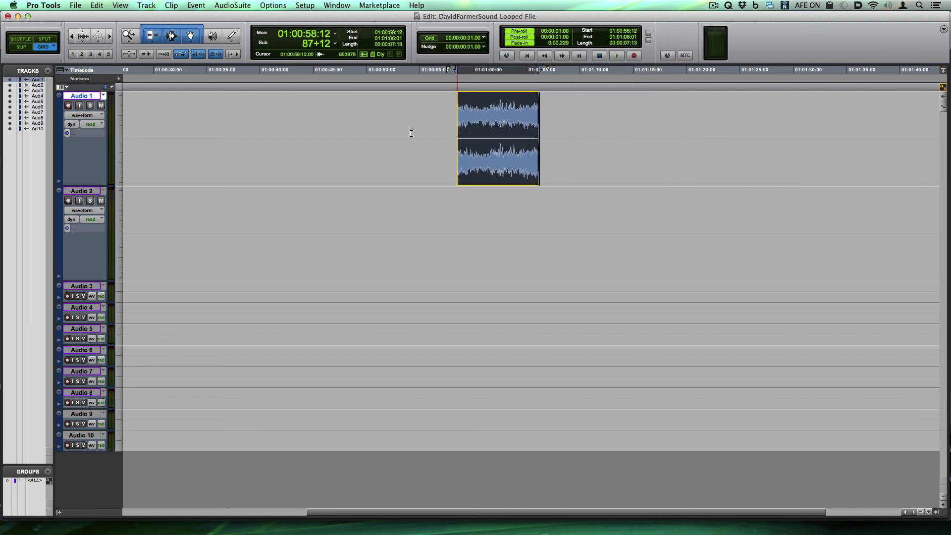